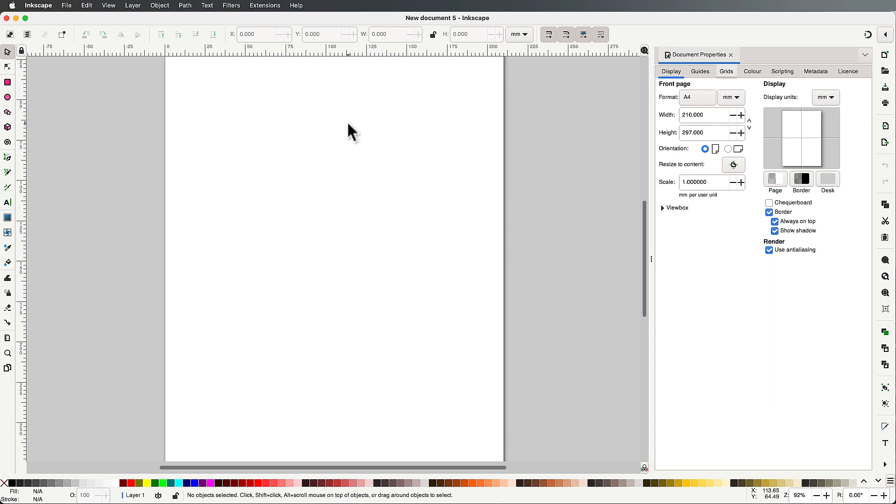
- Import the Cupcake Cafe logo image onto the blank A4 page
{"action": "scroll", "coordinate": [349, 126], "scroll_direction": "left", "scroll_amount": 5}
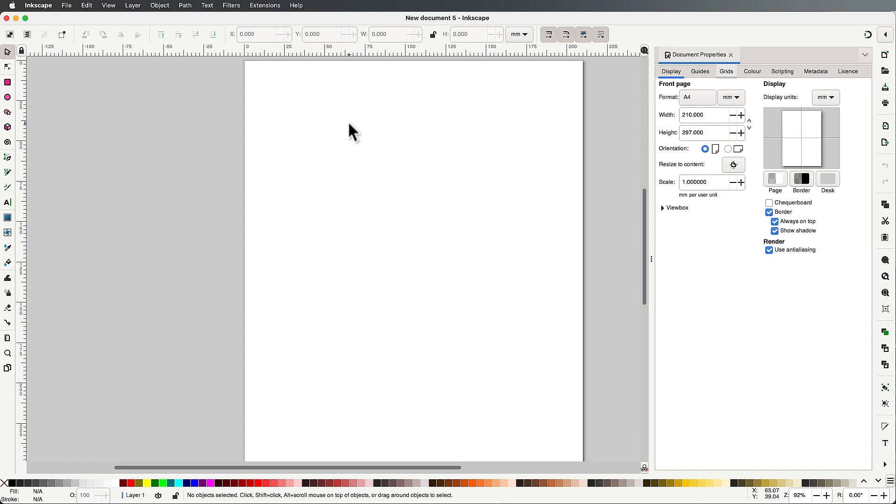
{"action": "scroll", "coordinate": [350, 124], "scroll_direction": "right", "scroll_amount": 1}
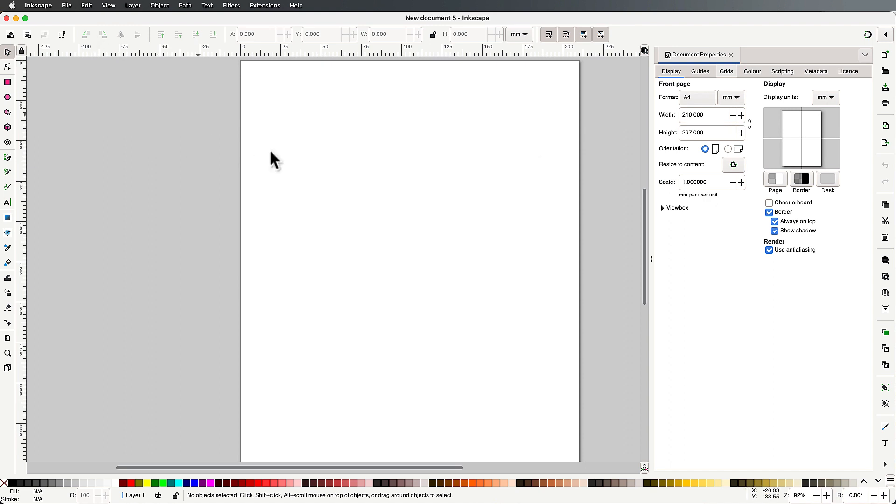
{"action": "left_click", "coordinate": [67, 6]}
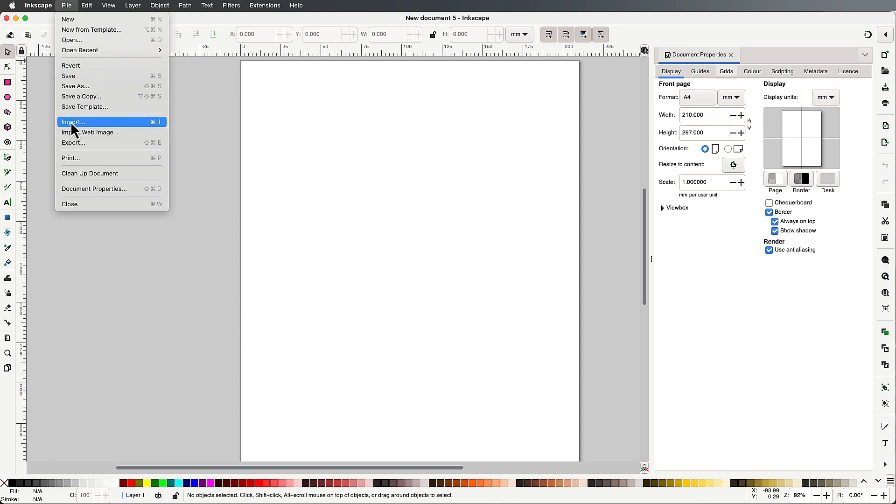
{"action": "left_click", "coordinate": [67, 6]}
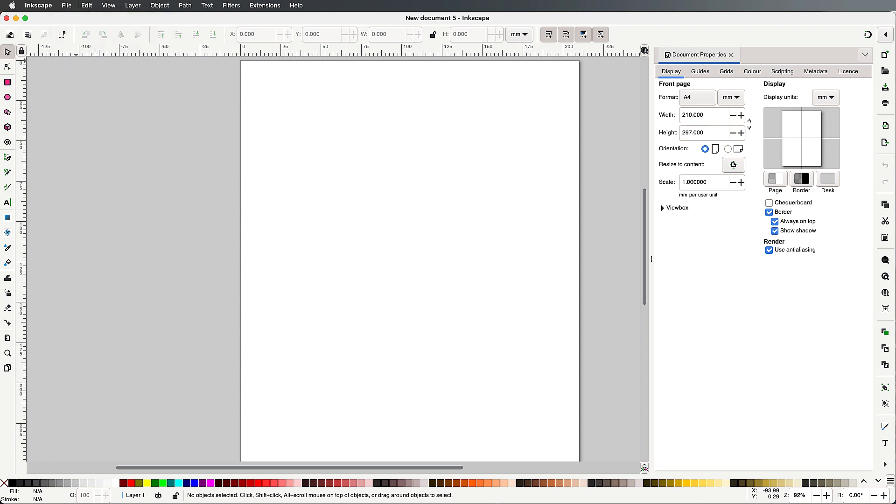
{"action": "left_click_drag", "start_coordinate": [856, 229], "coordinate": [428, 243]}
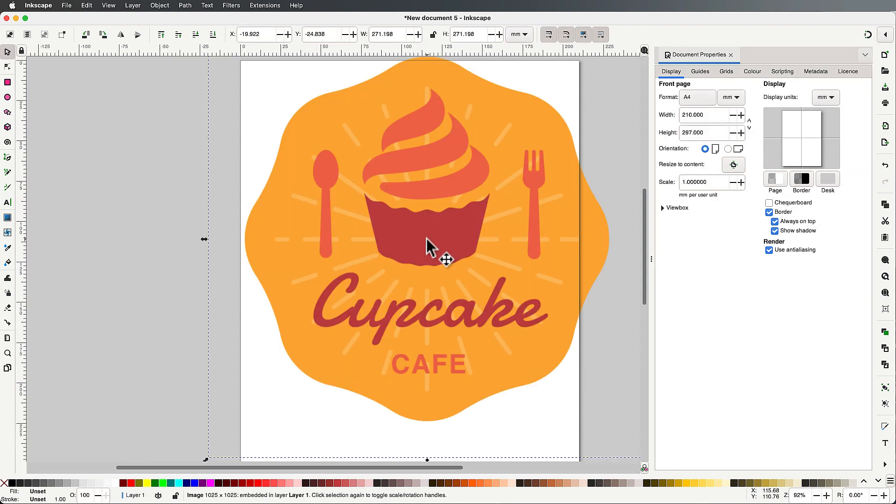
- Resize the page to fit the placed logo image using the document properties
{"action": "scroll", "coordinate": [427, 239], "scroll_direction": "right", "scroll_amount": 1}
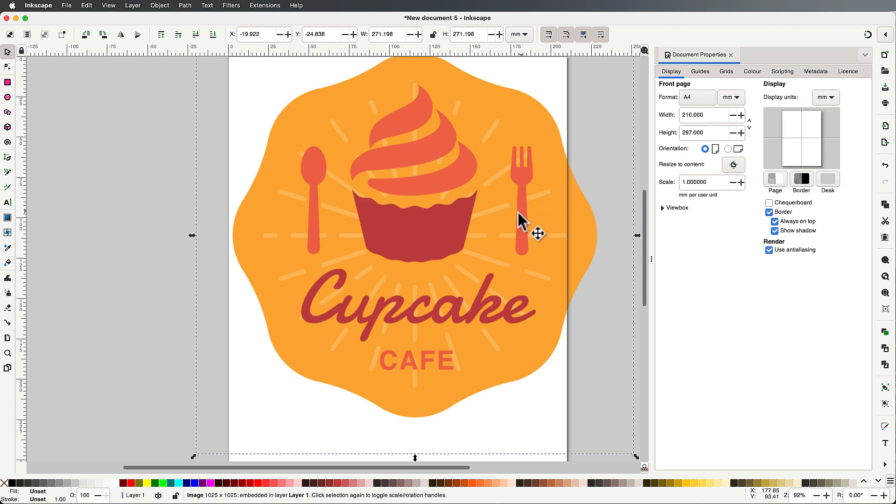
{"action": "scroll", "coordinate": [516, 244], "scroll_direction": "up", "scroll_amount": 3}
{"action": "scroll", "coordinate": [517, 244], "scroll_direction": "right", "scroll_amount": 2}
{"action": "scroll", "coordinate": [516, 244], "scroll_direction": "down", "scroll_amount": 1}
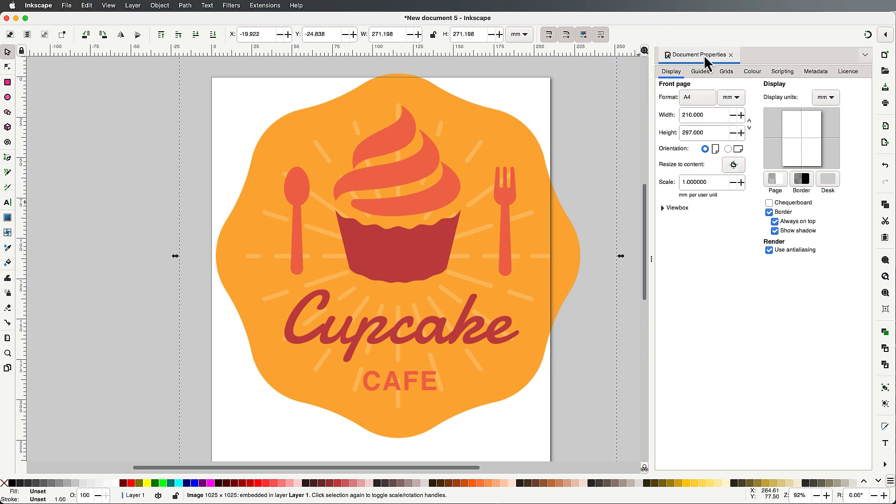
{"action": "left_click", "coordinate": [67, 6]}
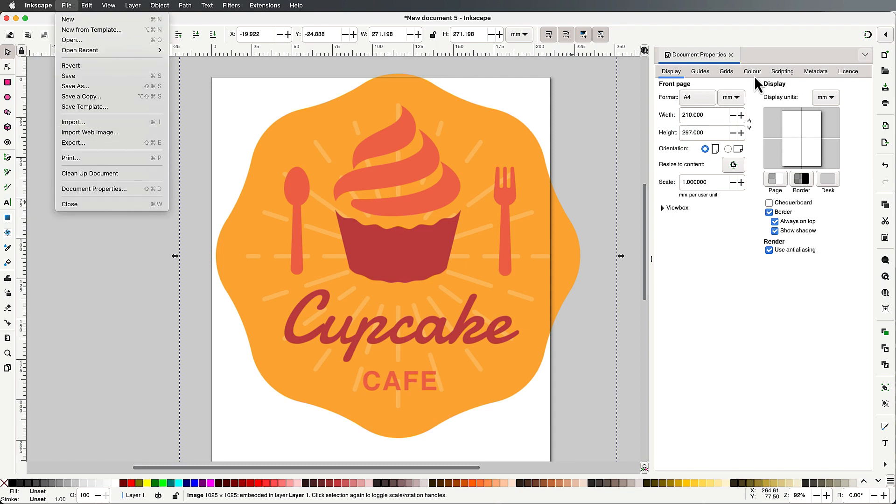
{"action": "left_click", "coordinate": [708, 56]}
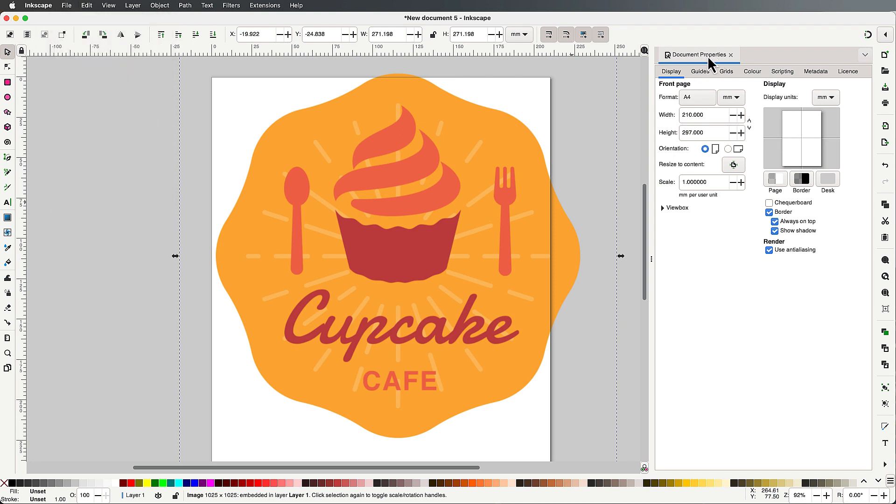
{"action": "left_click", "coordinate": [735, 165]}
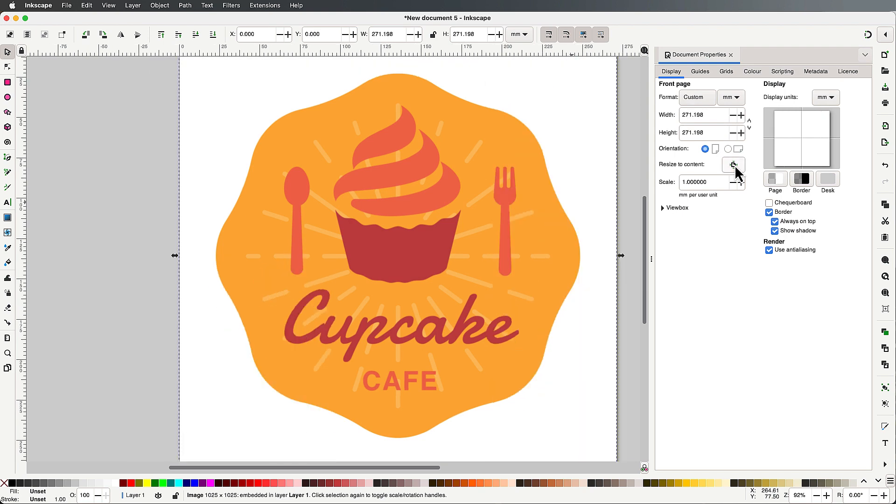
- Close New document 5 without saving its changes
{"action": "scroll", "coordinate": [568, 187], "scroll_direction": "down", "scroll_amount": 2}
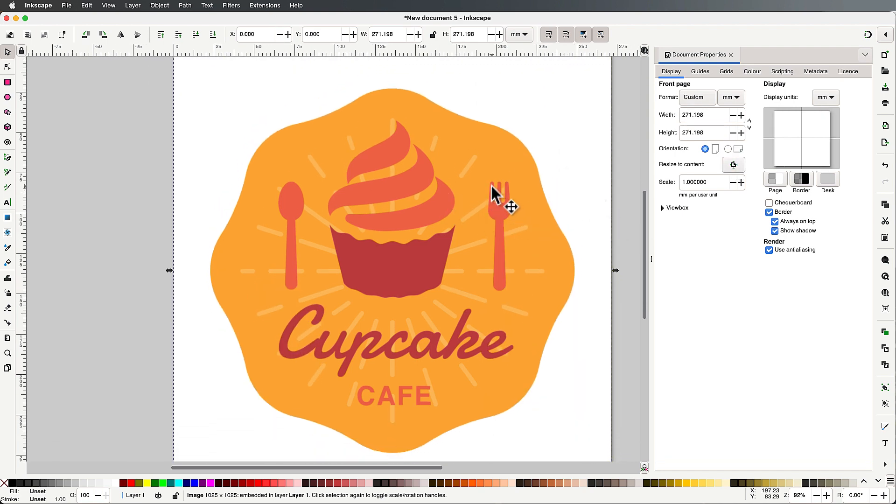
{"action": "scroll", "coordinate": [489, 188], "scroll_direction": "left", "scroll_amount": 1}
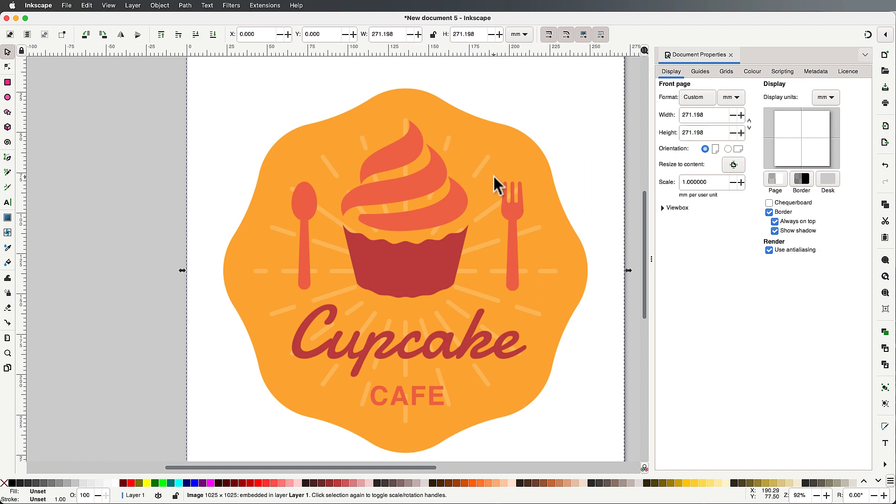
{"action": "left_click", "coordinate": [67, 6]}
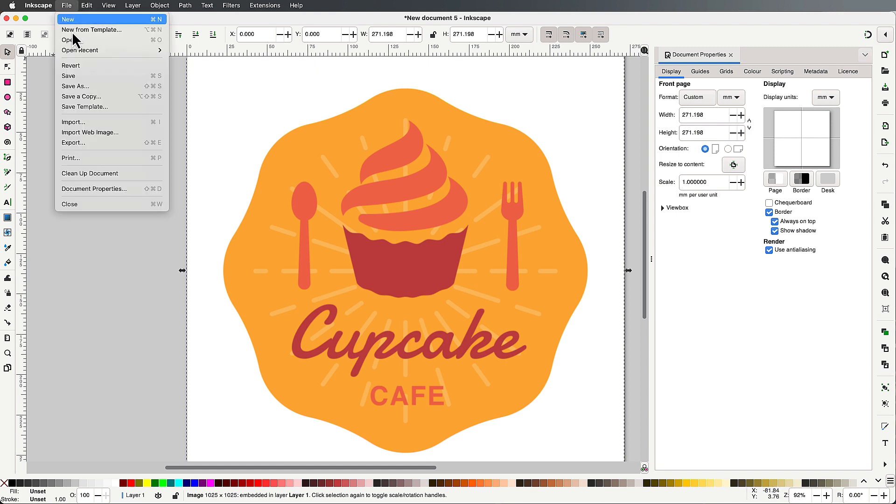
{"action": "left_click", "coordinate": [82, 203]}
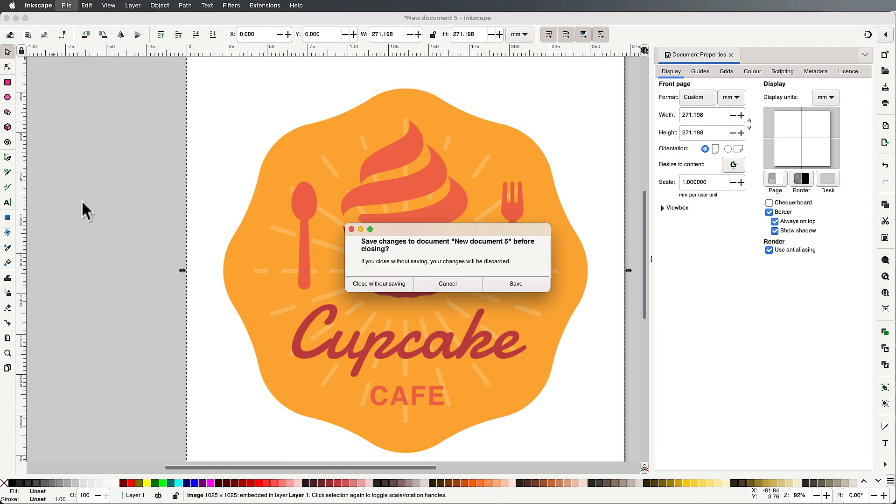
{"action": "left_click", "coordinate": [375, 287]}
- Open Cupcake Raster Logo.png from the Desktop directly as a document
{"action": "left_click", "coordinate": [68, 7]}
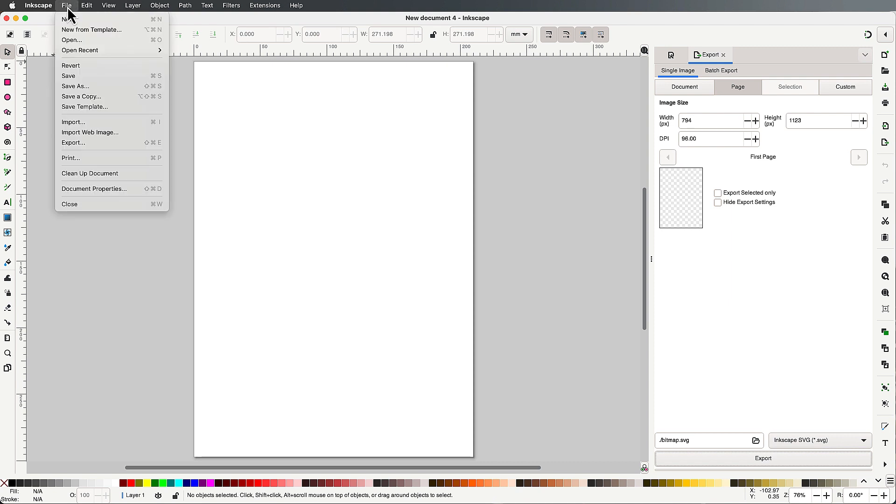
{"action": "left_click", "coordinate": [69, 41]}
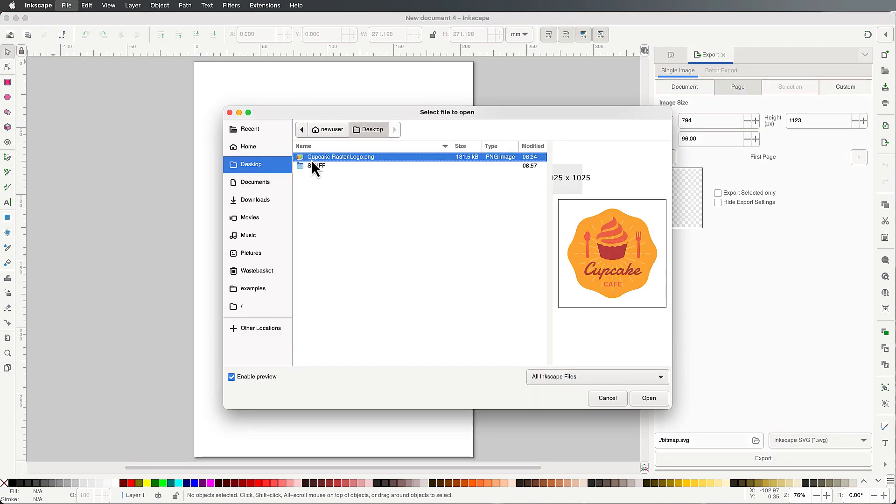
{"action": "left_click", "coordinate": [651, 399]}
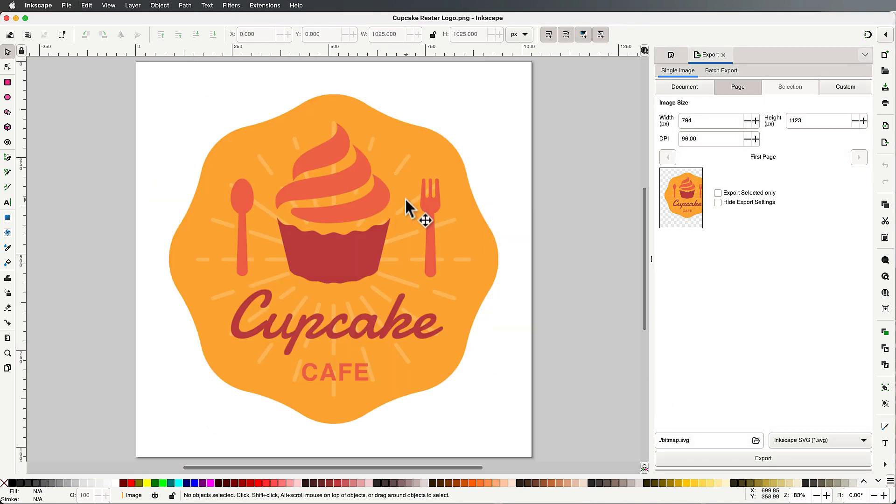
- Trace the logo bitmap as a single scan using Brightness cutoff with a threshold of 0.705
{"action": "scroll", "coordinate": [407, 201], "scroll_direction": "left", "scroll_amount": 3}
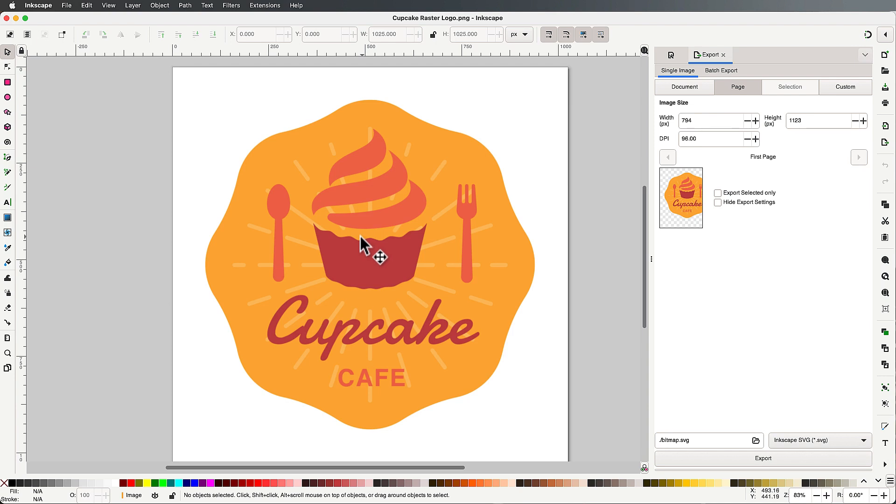
{"action": "left_click", "coordinate": [185, 5]}
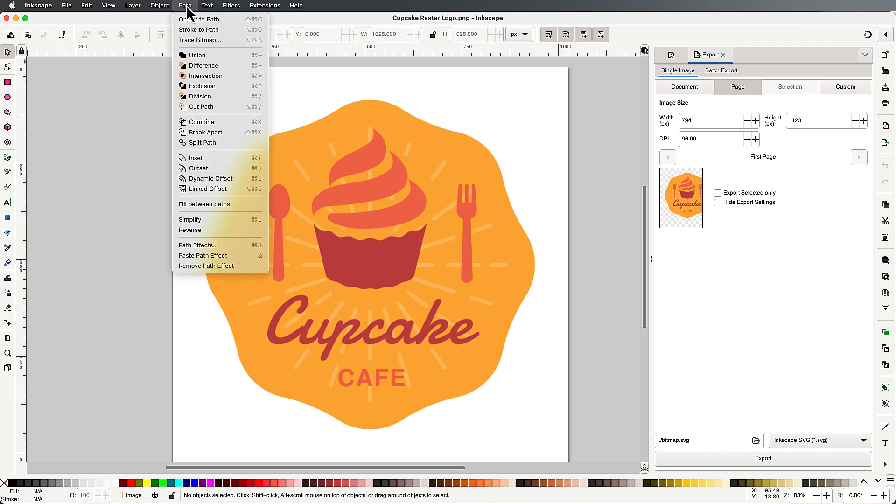
{"action": "left_click", "coordinate": [194, 40]}
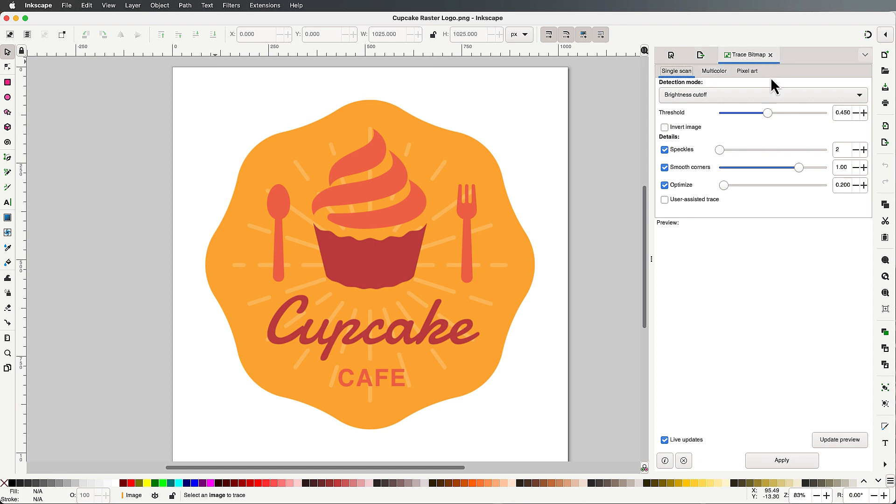
{"action": "left_click", "coordinate": [405, 140]}
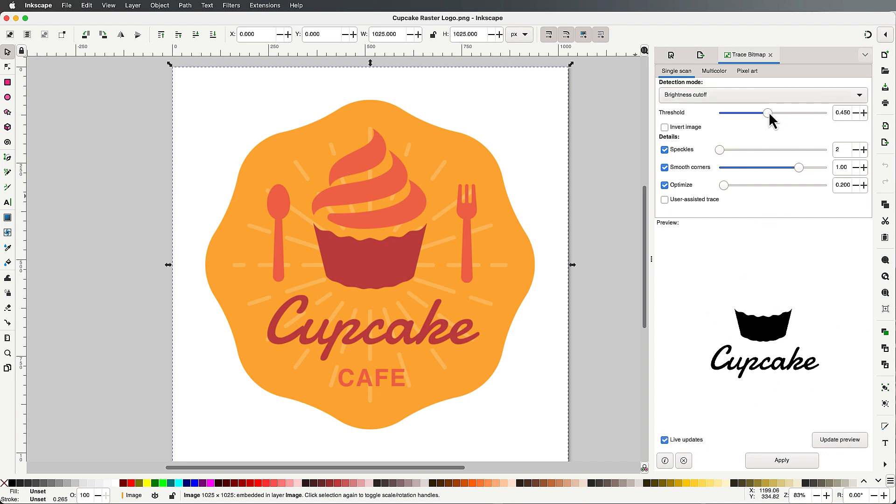
{"action": "left_click_drag", "start_coordinate": [769, 112], "coordinate": [795, 120]}
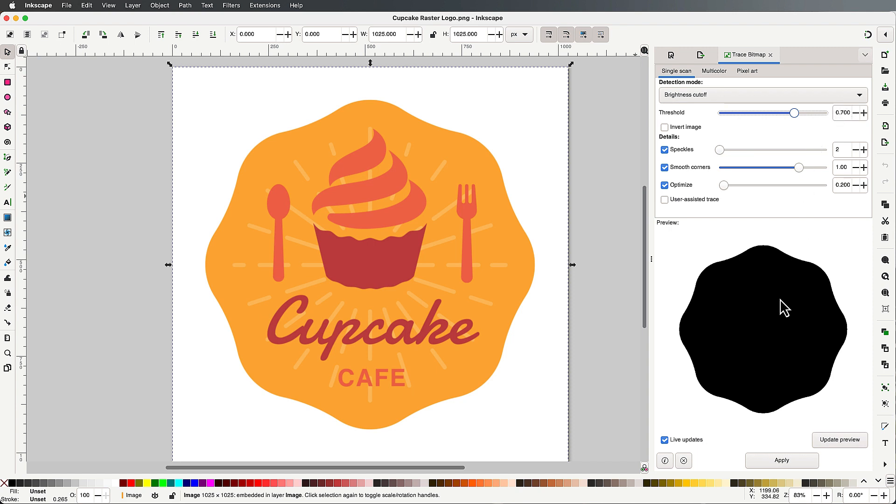
{"action": "left_click", "coordinate": [783, 461]}
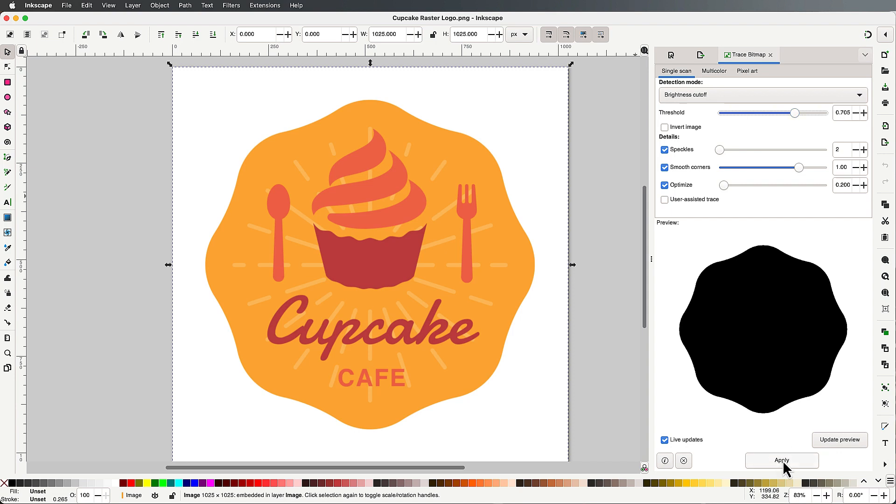
{"action": "left_click", "coordinate": [794, 461]}
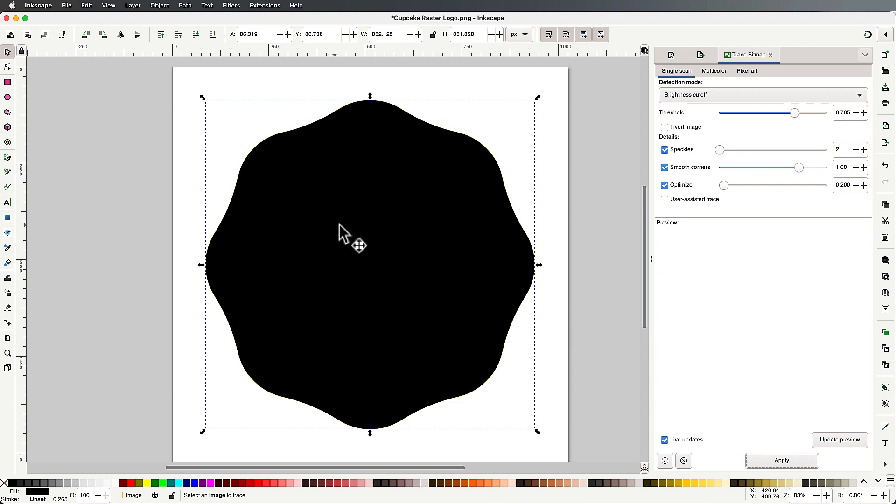
- Move the traced black silhouette aside to check the logo underneath, and undo the move
{"action": "left_click_drag", "start_coordinate": [340, 226], "coordinate": [410, 231]}
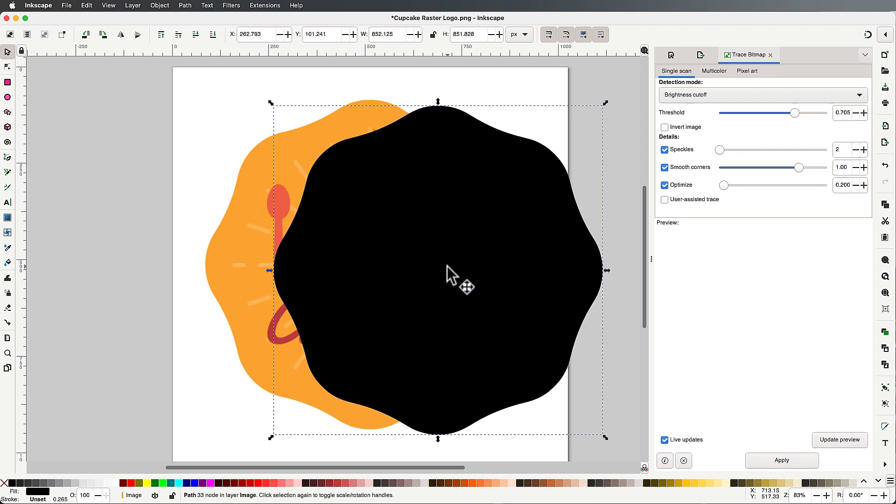
{"action": "key", "text": "super+z"}
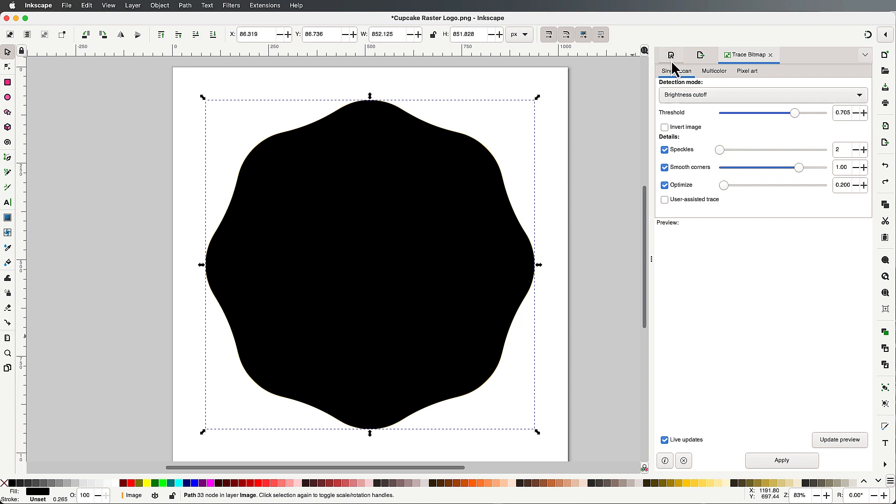
- Export the page in Inkscape SVG format to the Desktop as Cupcake Raster Logo.svg
{"action": "left_click", "coordinate": [700, 56]}
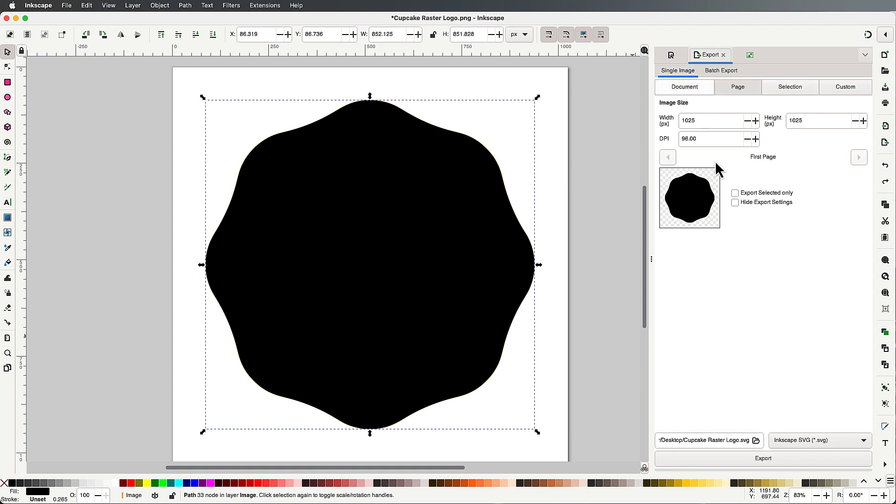
{"action": "left_click", "coordinate": [67, 6]}
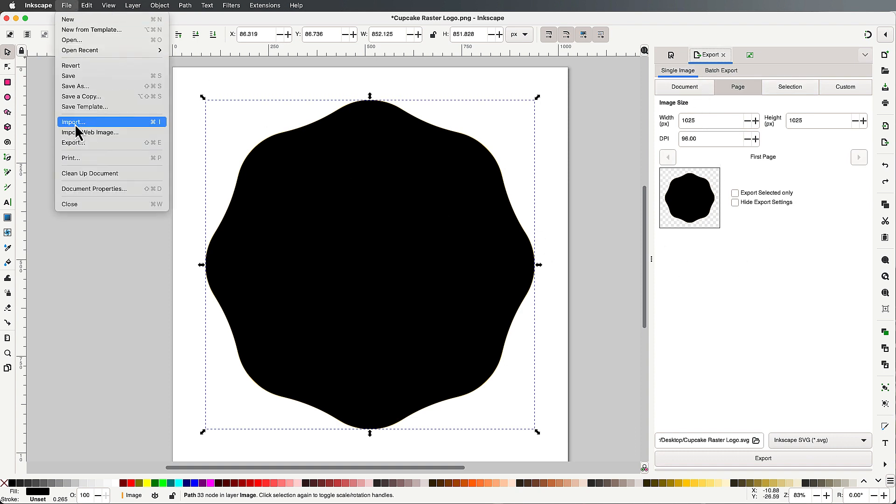
{"action": "left_click", "coordinate": [746, 310]}
{"action": "left_click", "coordinate": [864, 446]}
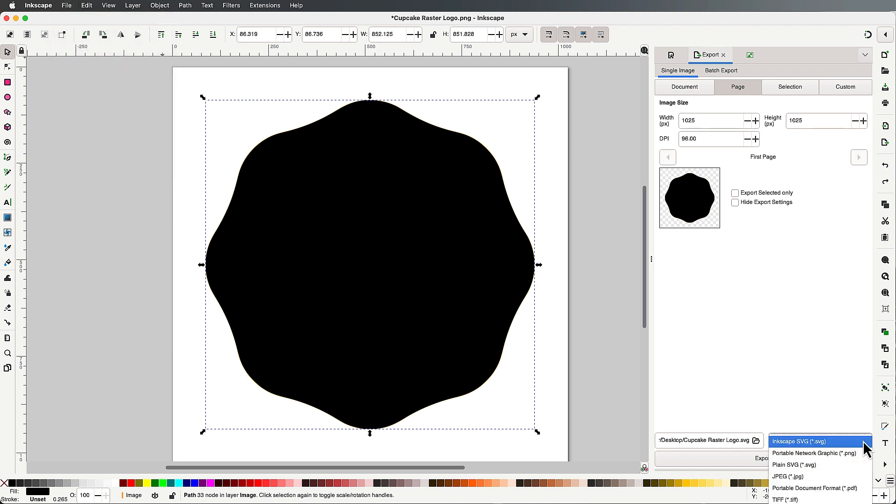
{"action": "left_click", "coordinate": [790, 441]}
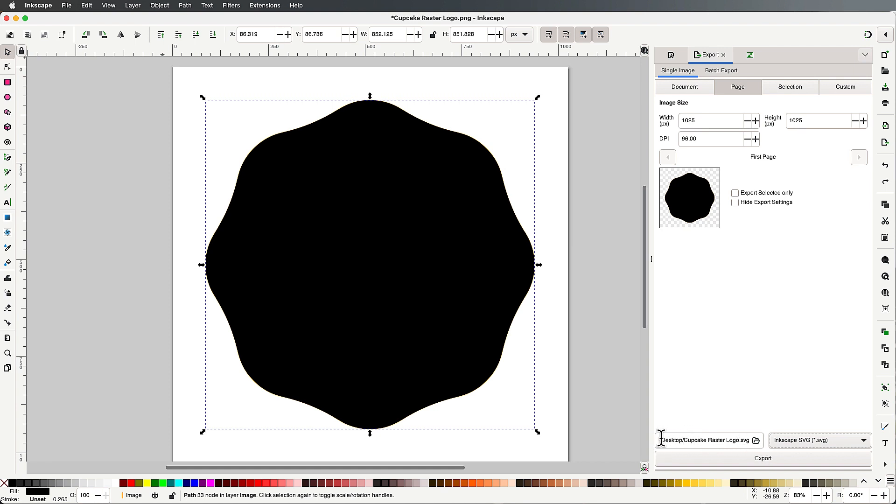
{"action": "left_click", "coordinate": [765, 459]}
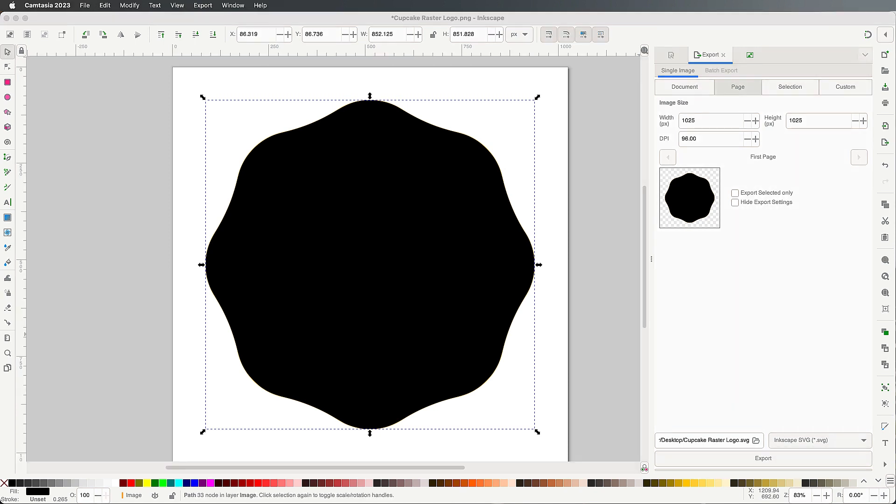
- Switch to Affinity Designer 2 and close the open Cupcake Raster Logo.svg document without saving
{"action": "left_click", "coordinate": [16, 18]}
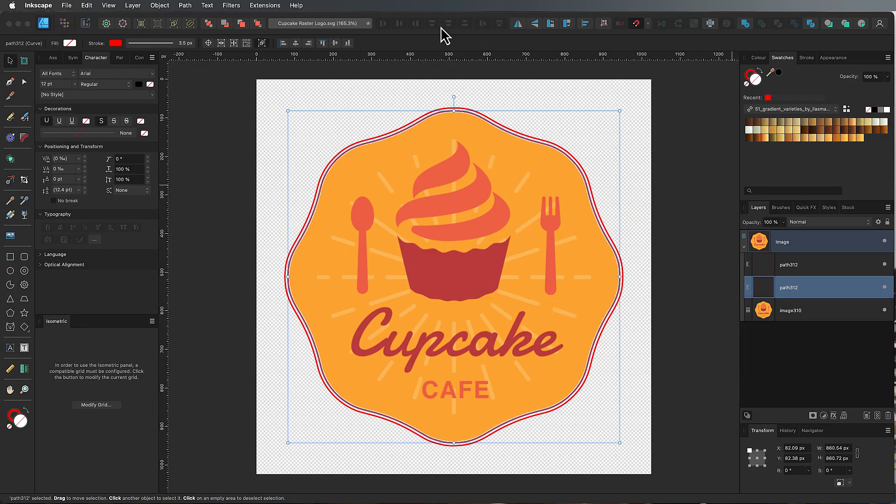
{"action": "left_click", "coordinate": [682, 142]}
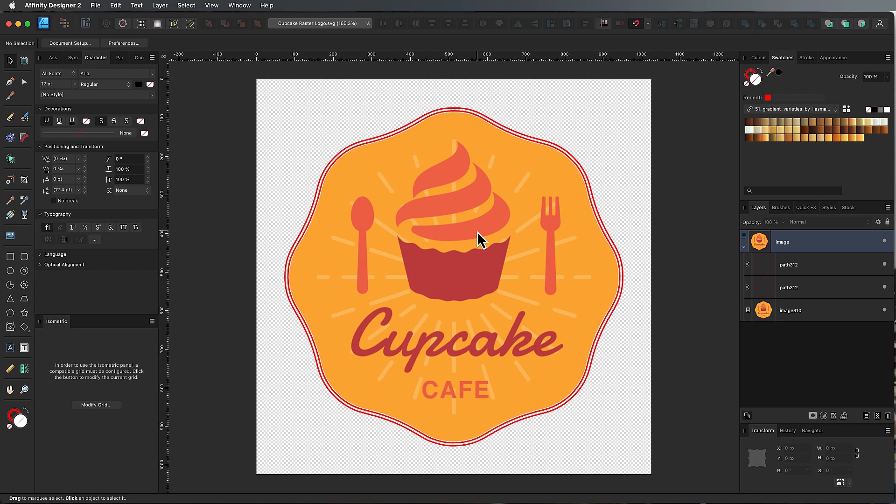
{"action": "key", "text": "super+w"}
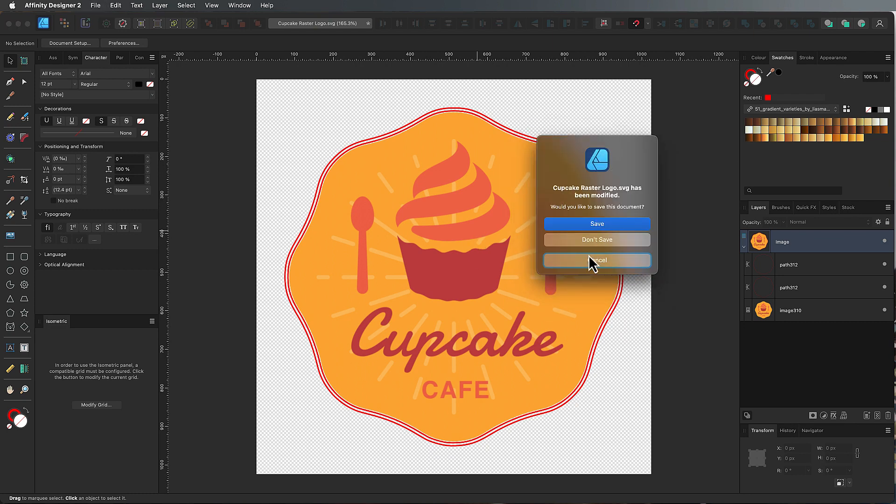
{"action": "left_click", "coordinate": [595, 240]}
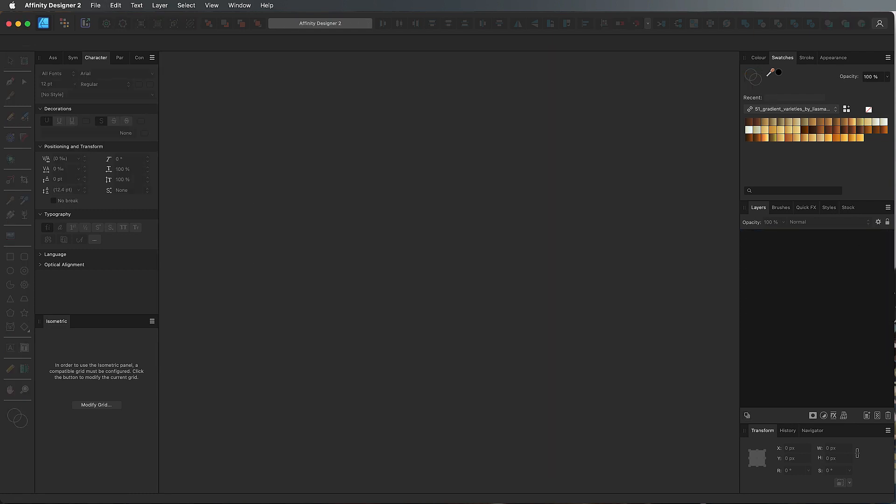
- Open the exported Cupcake Raster Logo.svg from the Desktop in Affinity Designer 2 and expand its image layer
{"action": "key", "text": "super+Tab"}
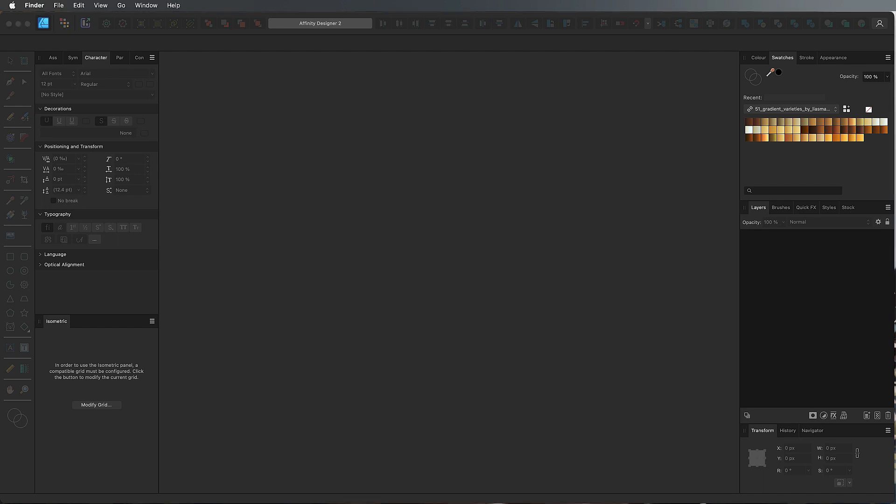
{"action": "left_click_drag", "start_coordinate": [894, 236], "coordinate": [443, 238]}
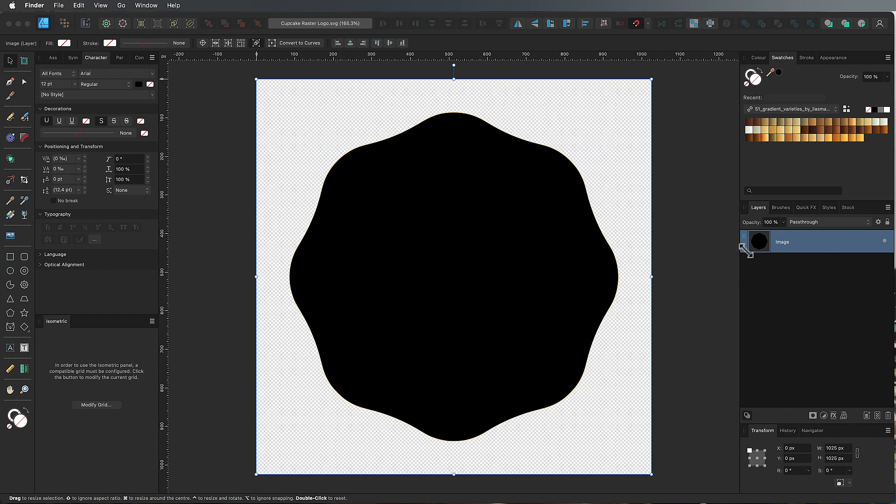
{"action": "left_click", "coordinate": [745, 246]}
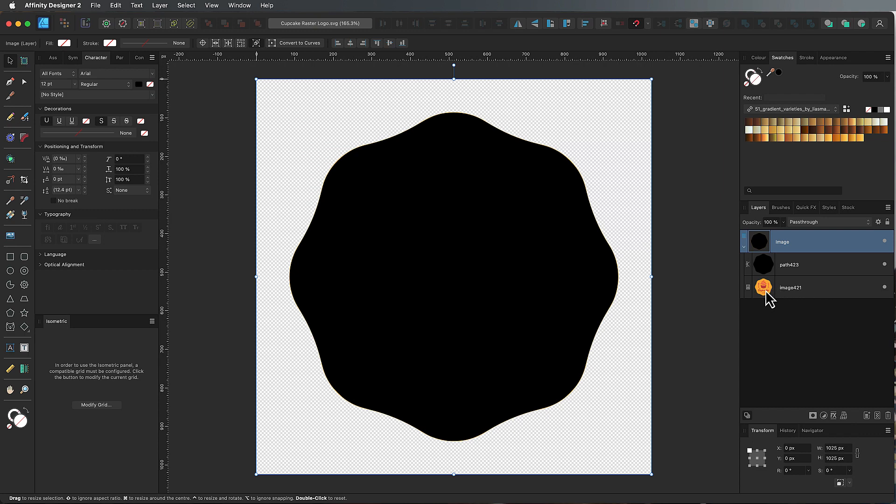
- Remove the fill of the path423 silhouette and set its black stroke to a width of 3.5 px
{"action": "left_click", "coordinate": [769, 269]}
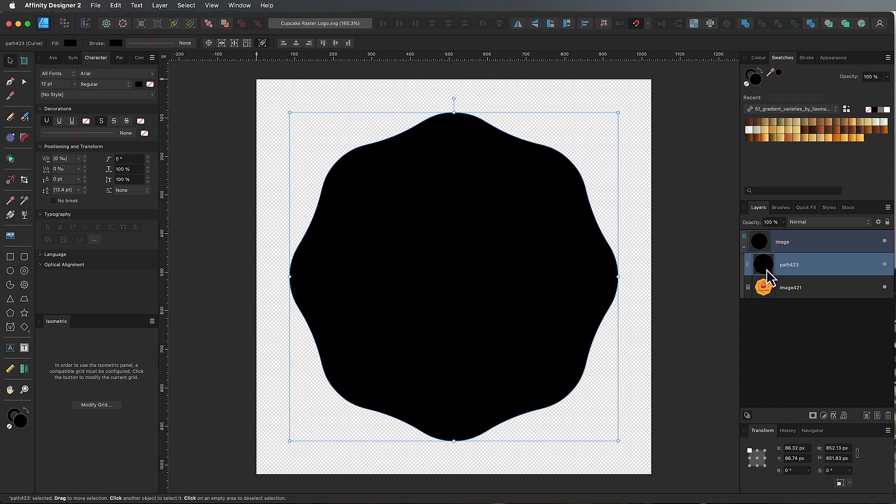
{"action": "left_click", "coordinate": [747, 85]}
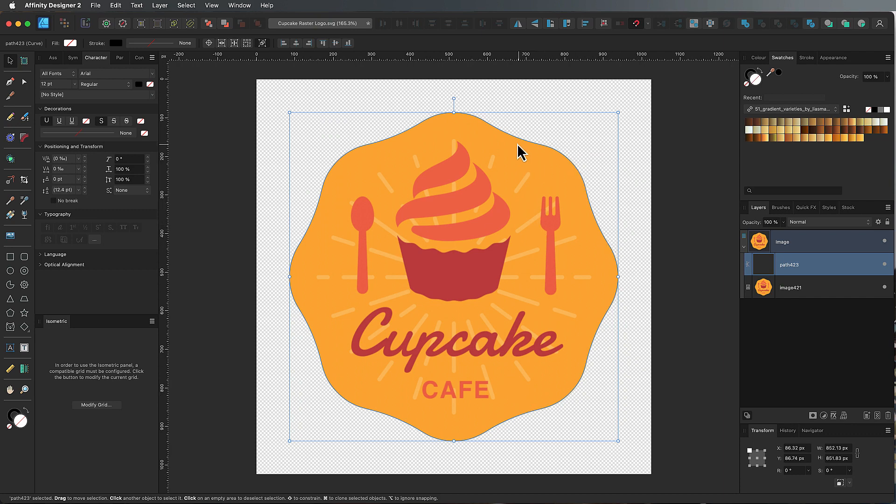
{"action": "scroll", "coordinate": [626, 186], "scroll_direction": "down", "scroll_amount": 1}
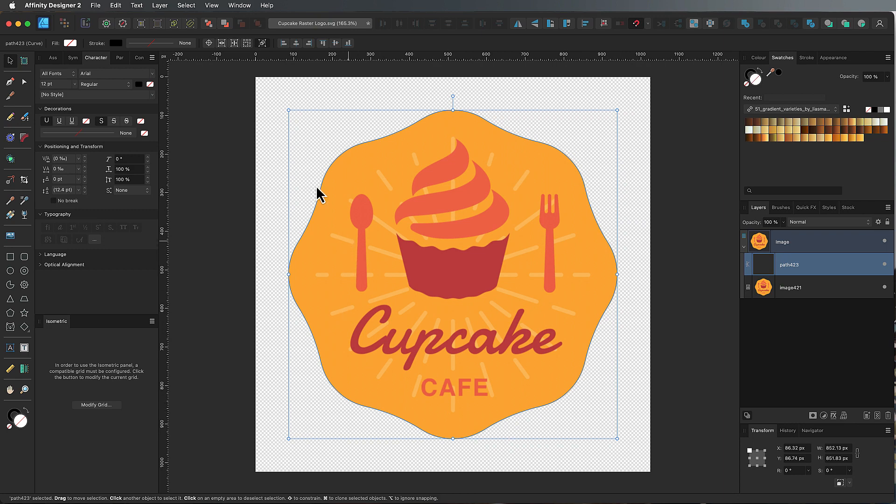
{"action": "left_click", "coordinate": [153, 45]}
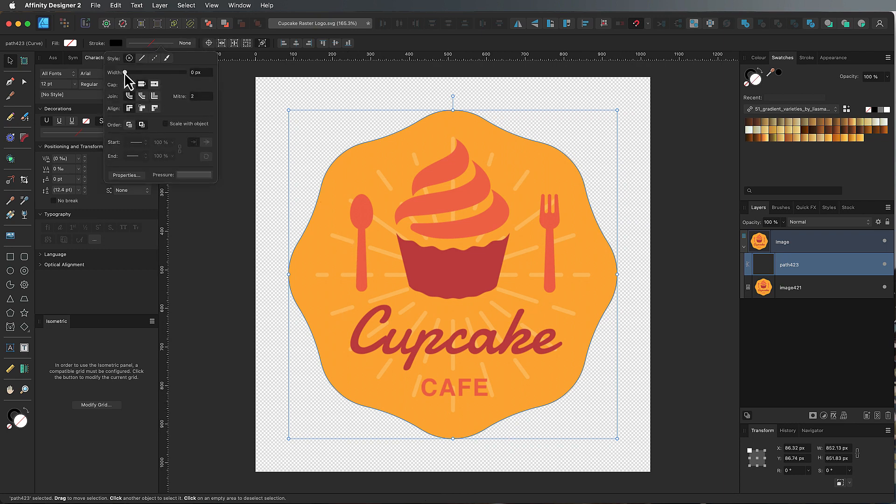
{"action": "left_click_drag", "start_coordinate": [125, 71], "coordinate": [142, 75]}
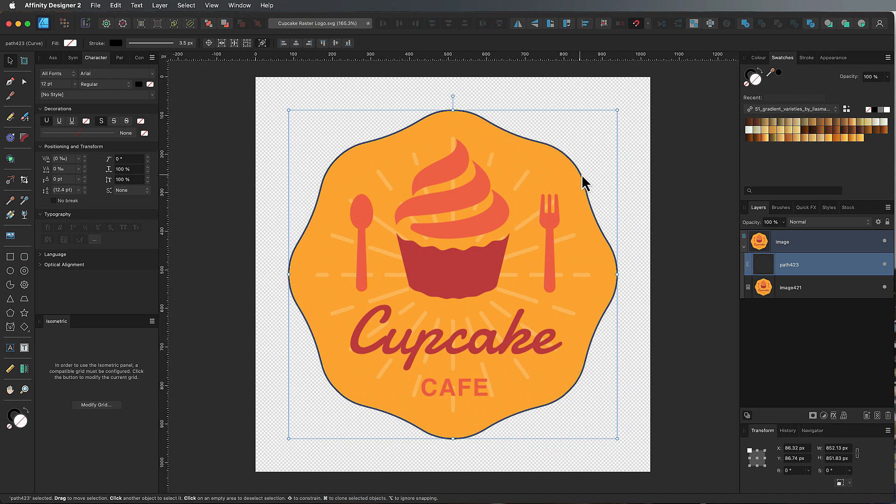
{"action": "left_click", "coordinate": [10, 138]}
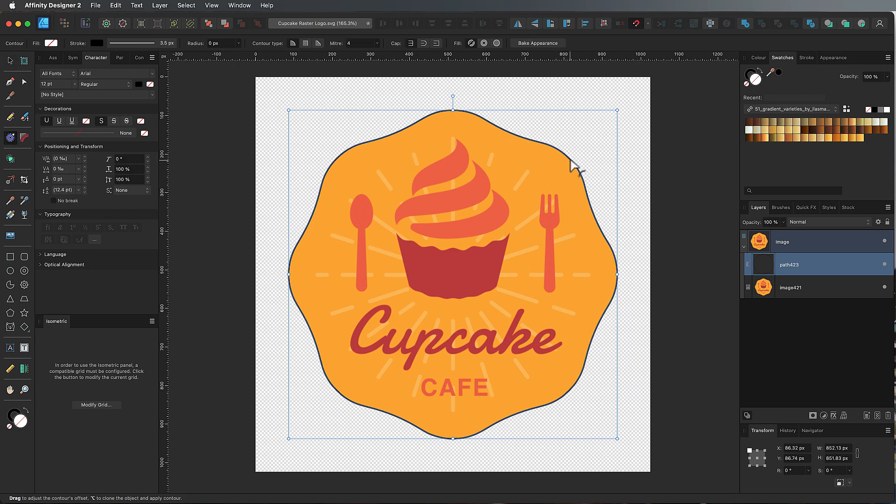
{"action": "mouse_move", "coordinate": [573, 164]}
{"action": "left_mouse_down"}
{"action": "mouse_move", "coordinate": [582, 166]}
{"action": "mouse_move", "coordinate": [581, 156]}
{"action": "mouse_move", "coordinate": [580, 164]}
{"action": "left_mouse_up"}
{"action": "key", "text": "super+z"}
{"action": "left_click", "coordinate": [10, 60]}
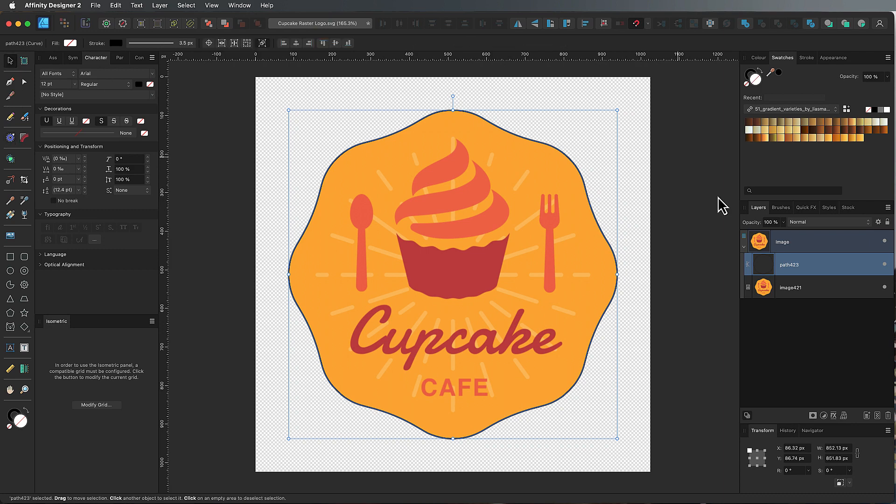
- Duplicate the path423 outline curve
{"action": "right_click", "coordinate": [764, 266]}
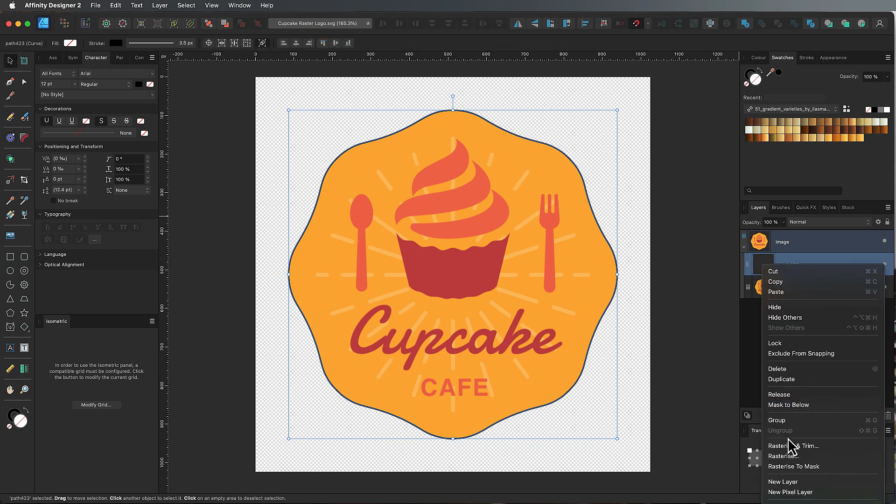
{"action": "left_click", "coordinate": [787, 382]}
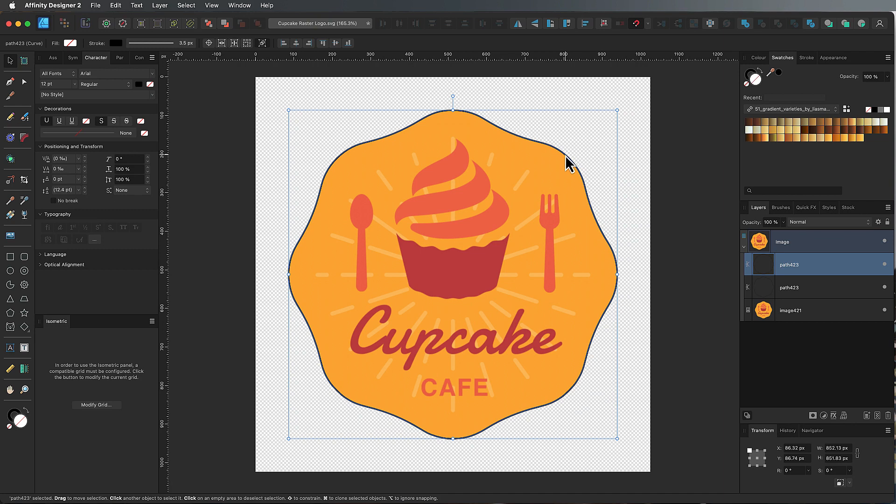
{"action": "left_click", "coordinate": [10, 139]}
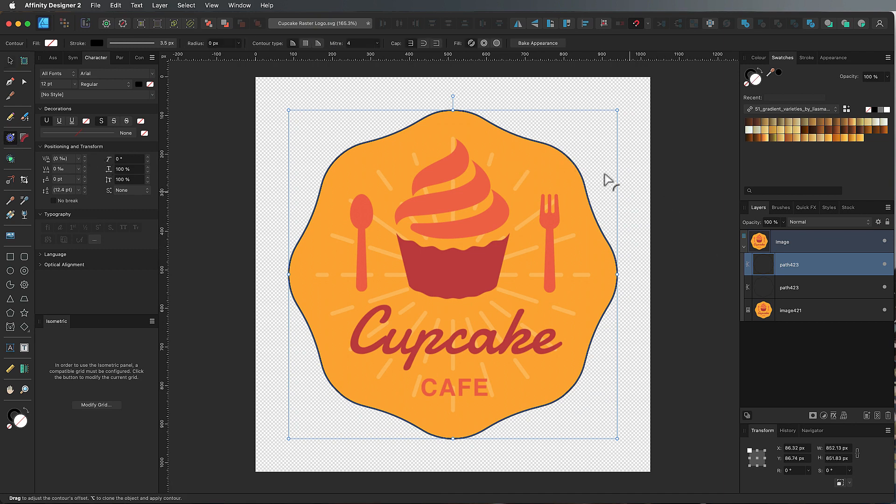
{"action": "left_click_drag", "start_coordinate": [577, 167], "coordinate": [578, 165]}
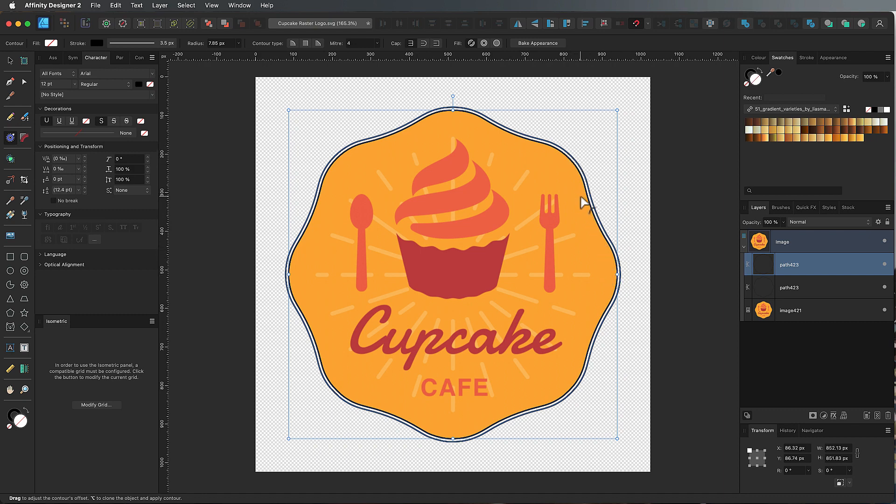
{"action": "left_click", "coordinate": [538, 43]}
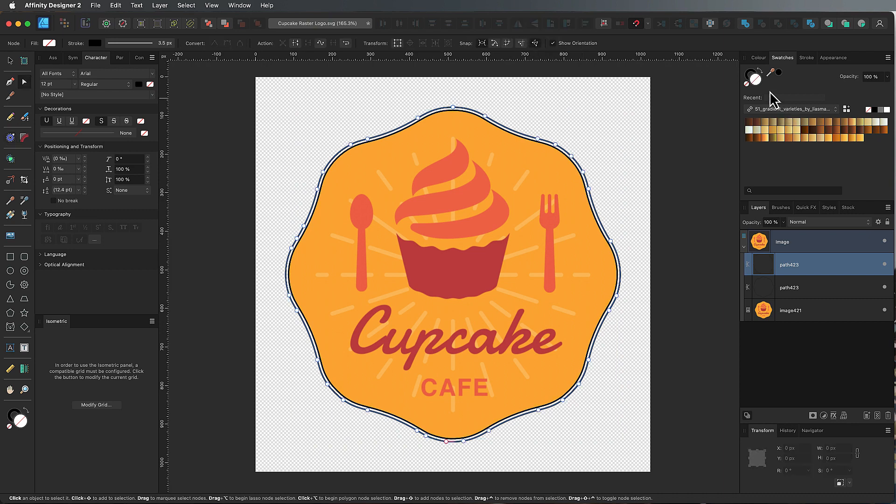
{"action": "left_click_drag", "start_coordinate": [771, 72], "coordinate": [557, 169]}
{"action": "left_click", "coordinate": [779, 74]}
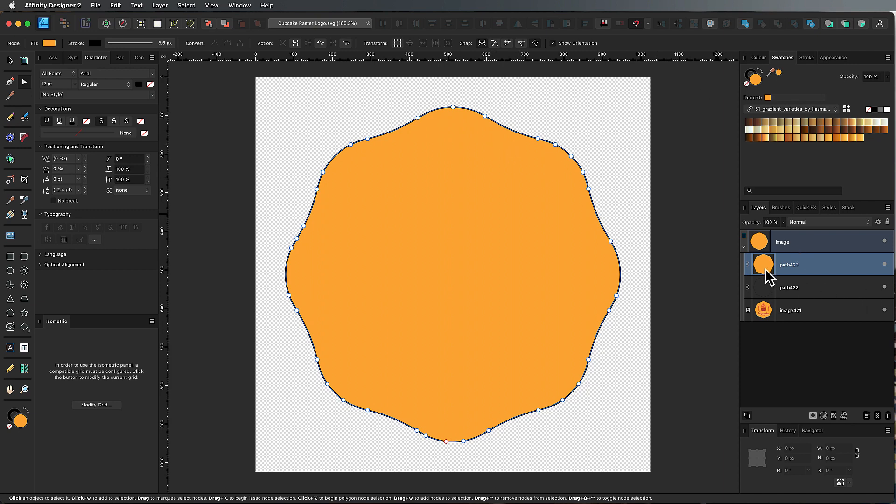
{"action": "left_click_drag", "start_coordinate": [768, 275], "coordinate": [767, 341]}
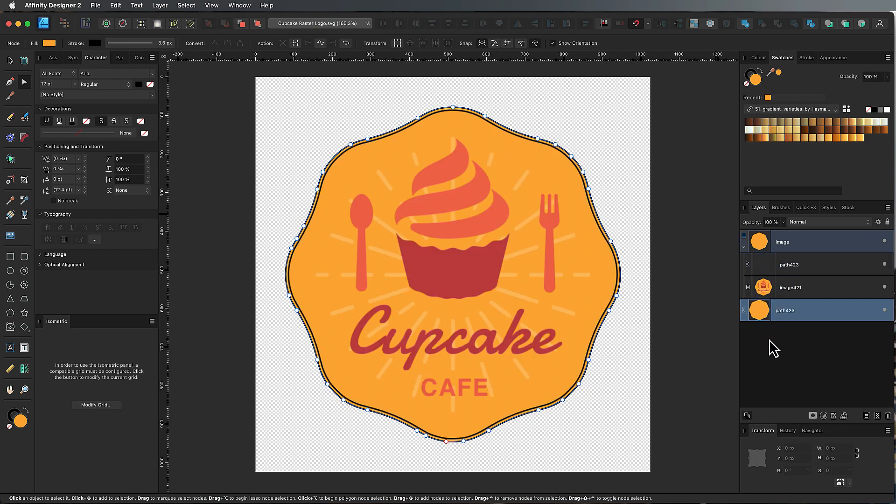
{"action": "left_click", "coordinate": [770, 268]}
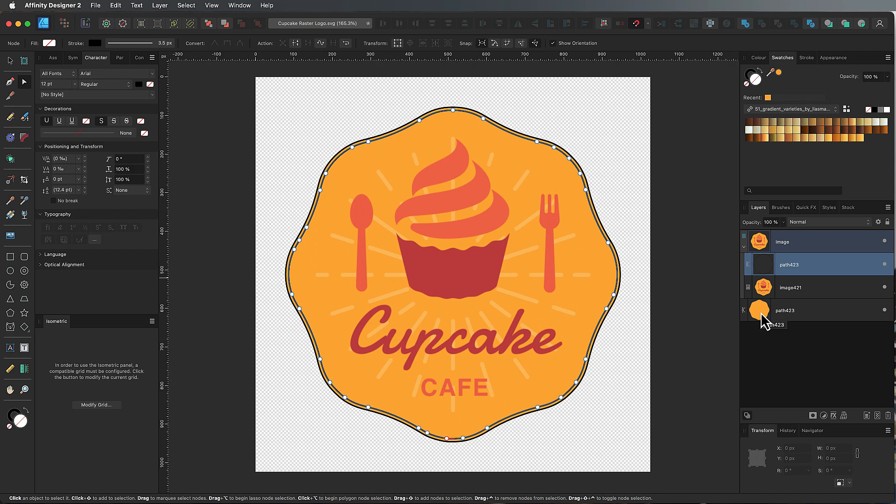
{"action": "left_click_drag", "start_coordinate": [761, 317], "coordinate": [761, 281]}
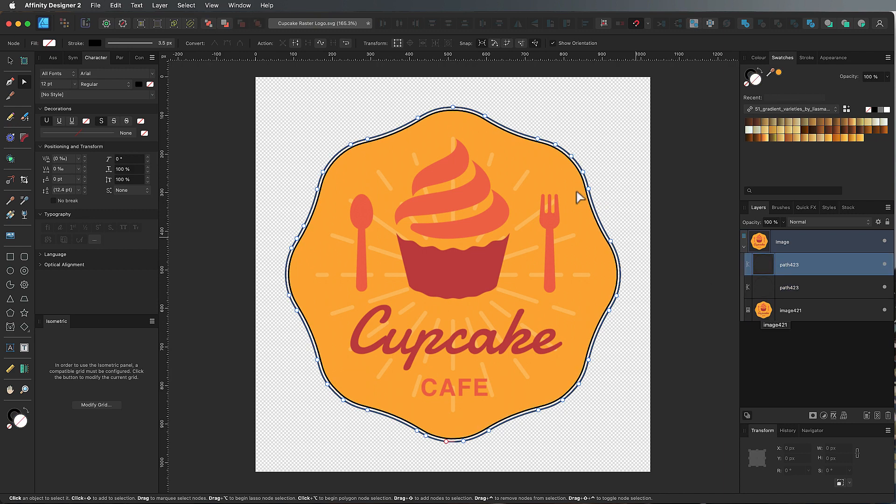
- Undo the baked contour, then offset the duplicate outline outward with a contour of about 25 px and bake its appearance
{"action": "left_click", "coordinate": [10, 138]}
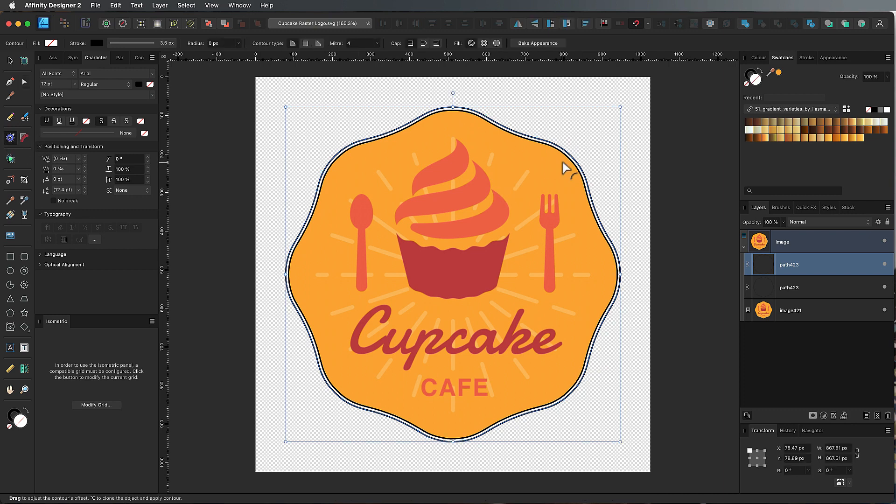
{"action": "key", "text": "super+z"}
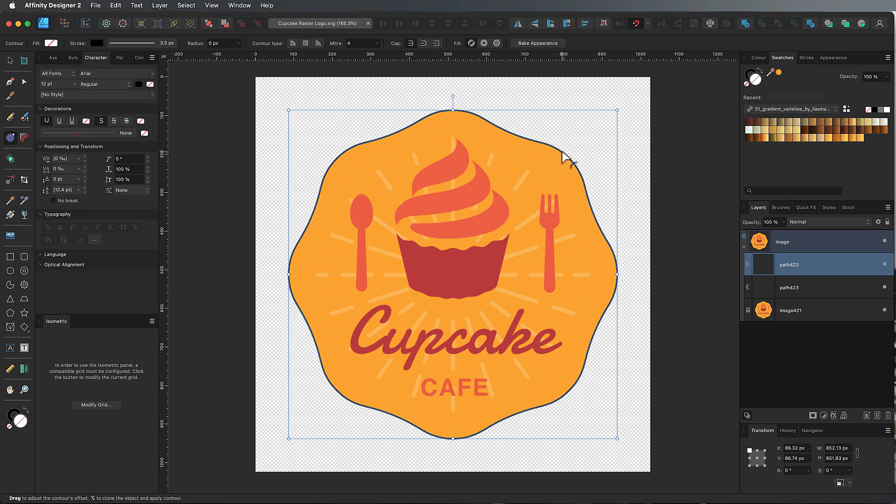
{"action": "left_click_drag", "start_coordinate": [562, 151], "coordinate": [574, 148]}
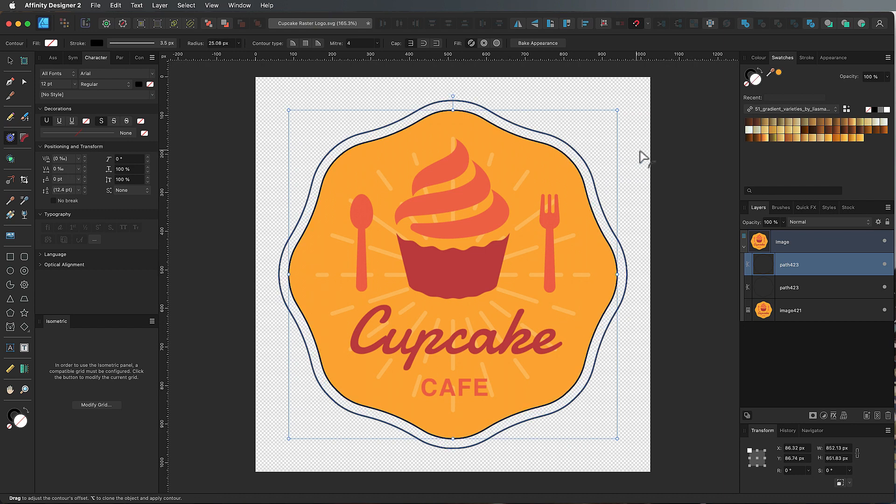
{"action": "left_click", "coordinate": [538, 44]}
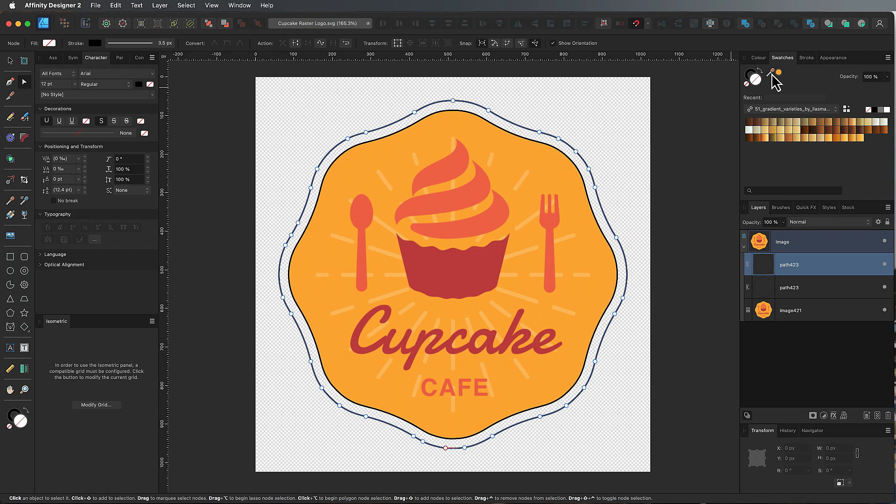
- Fill the enlarged outline with the orange sampled from the logo background and remove its stroke
{"action": "left_click_drag", "start_coordinate": [778, 72], "coordinate": [552, 176]}
{"action": "left_click", "coordinate": [779, 73]}
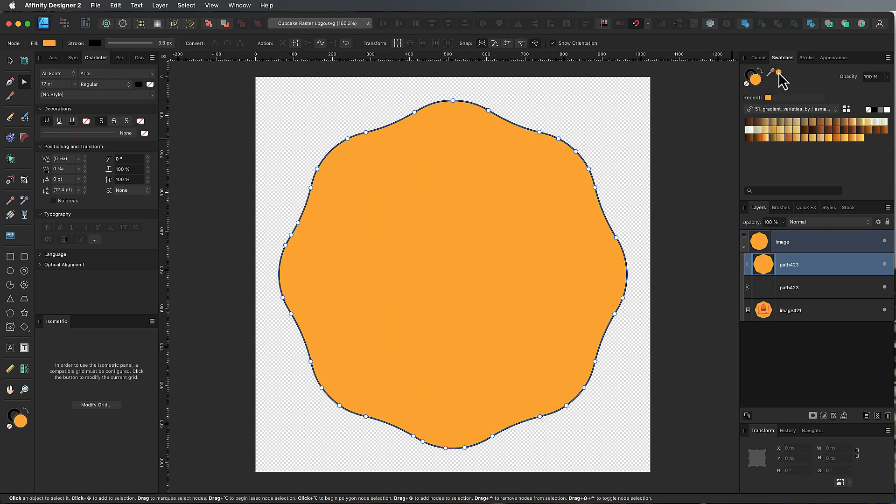
{"action": "left_click", "coordinate": [752, 80]}
{"action": "left_click", "coordinate": [747, 85]}
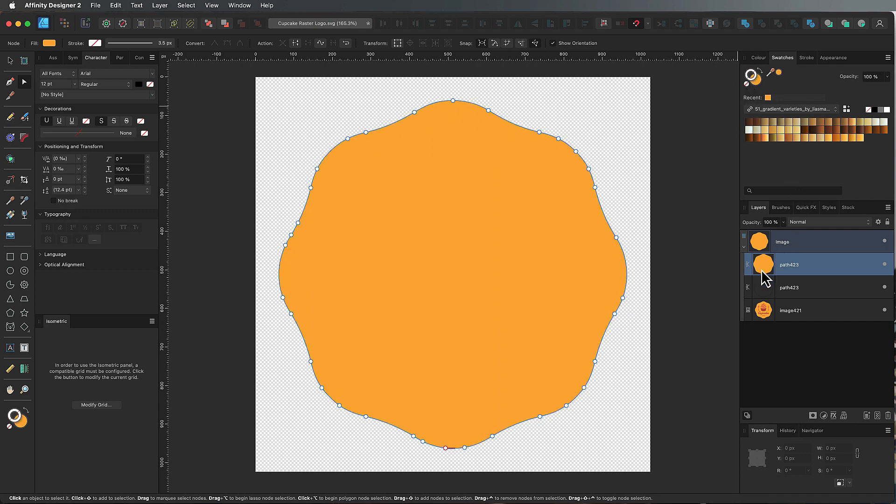
- Rename the enlarged orange shape's layer as Bleed
{"action": "double_click", "coordinate": [790, 265]}
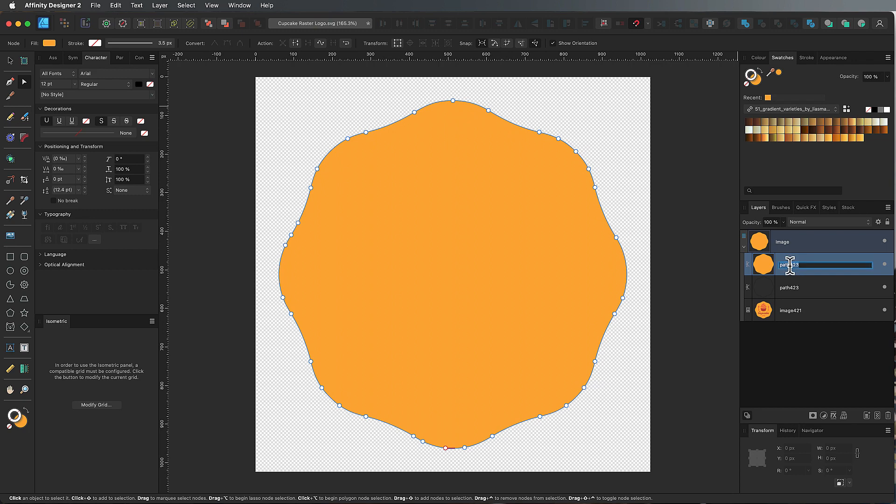
{"action": "type", "text": "Bleed"}
{"action": "key", "text": "Return"}
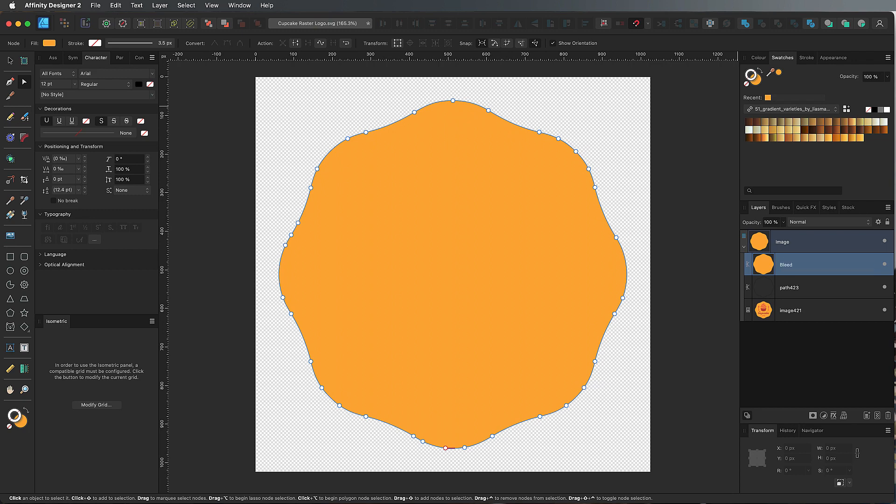
- Move the Bleed layer to the bottom of the layer stack, beneath the image layer and the logo bitmap
{"action": "left_click", "coordinate": [770, 291]}
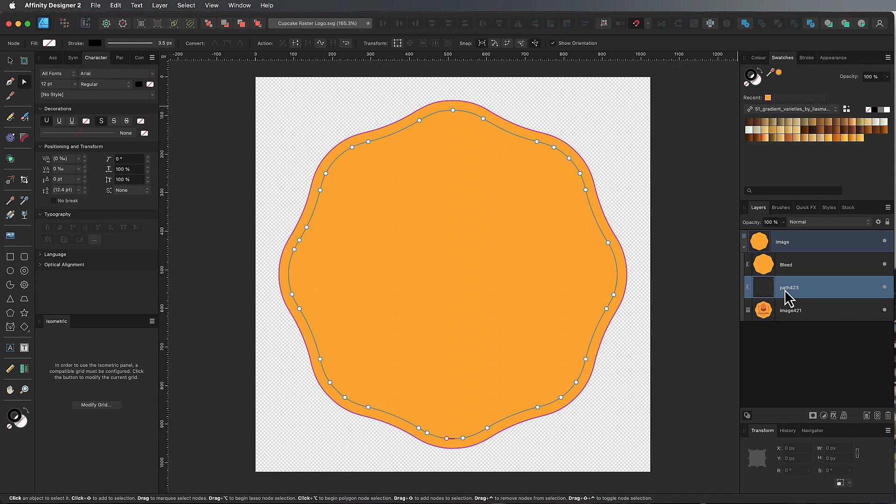
{"action": "left_click", "coordinate": [10, 138]}
{"action": "left_click", "coordinate": [770, 271]}
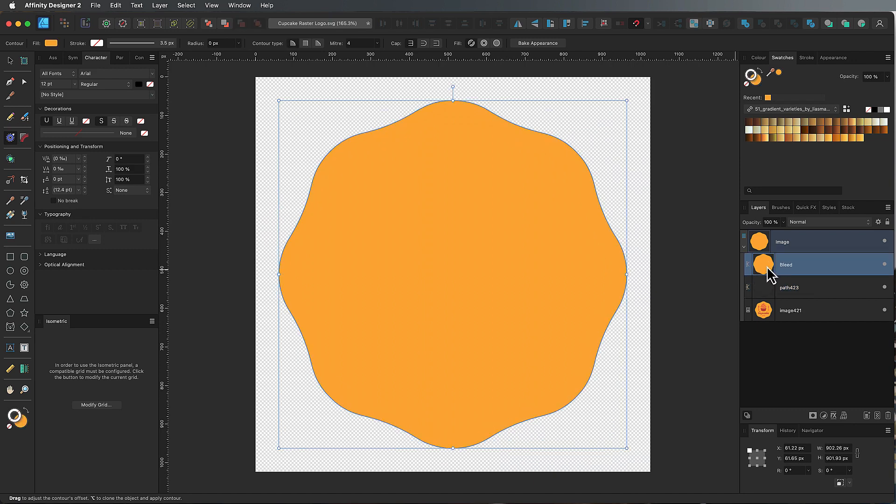
{"action": "left_click_drag", "start_coordinate": [768, 270], "coordinate": [767, 334]}
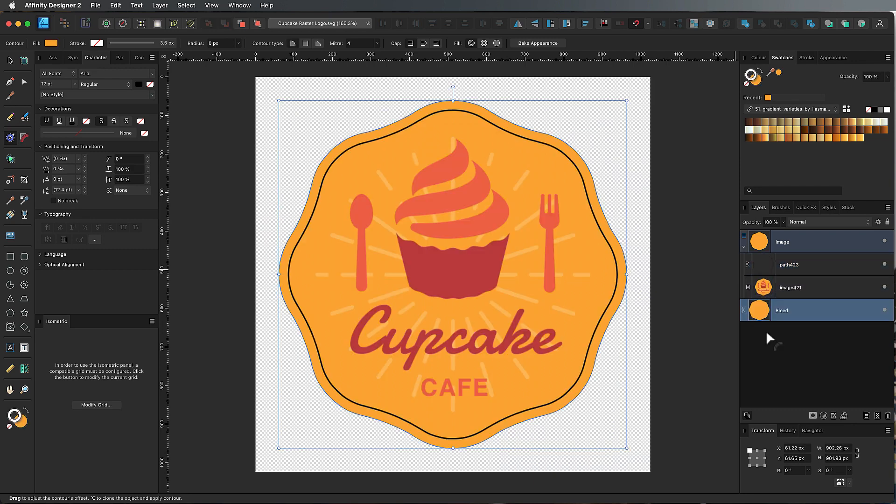
- Offset the path423 outline outward with a contour of about 9.7 px and give it a red (FF0000) stroke 1.5 px wide
{"action": "left_click", "coordinate": [766, 274]}
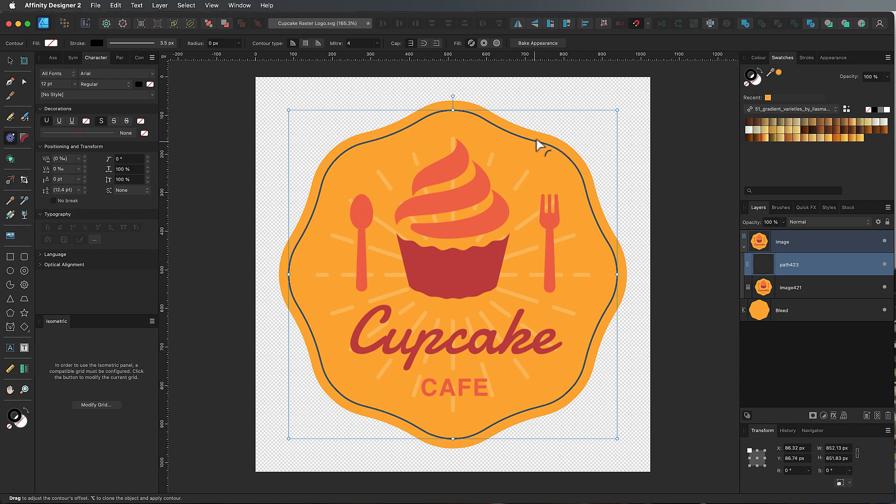
{"action": "left_click_drag", "start_coordinate": [538, 142], "coordinate": [546, 149]}
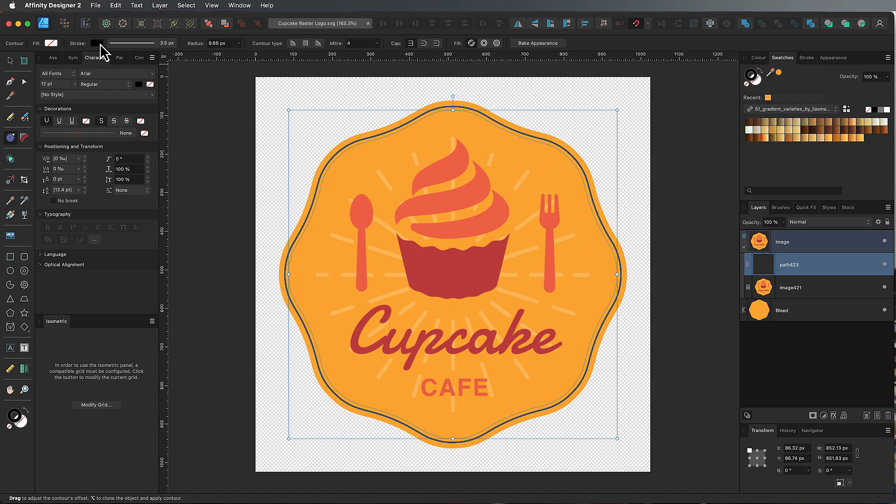
{"action": "left_click", "coordinate": [96, 43]}
{"action": "left_click_drag", "start_coordinate": [167, 120], "coordinate": [193, 116]}
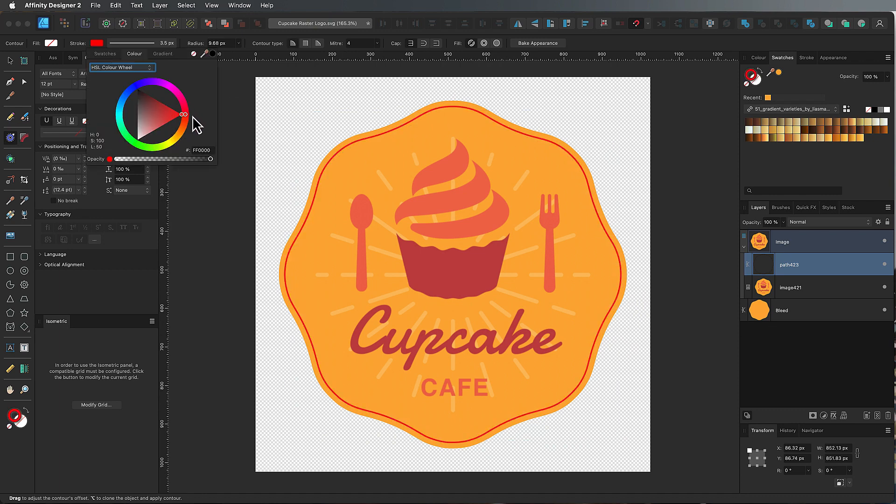
{"action": "left_click", "coordinate": [121, 43]}
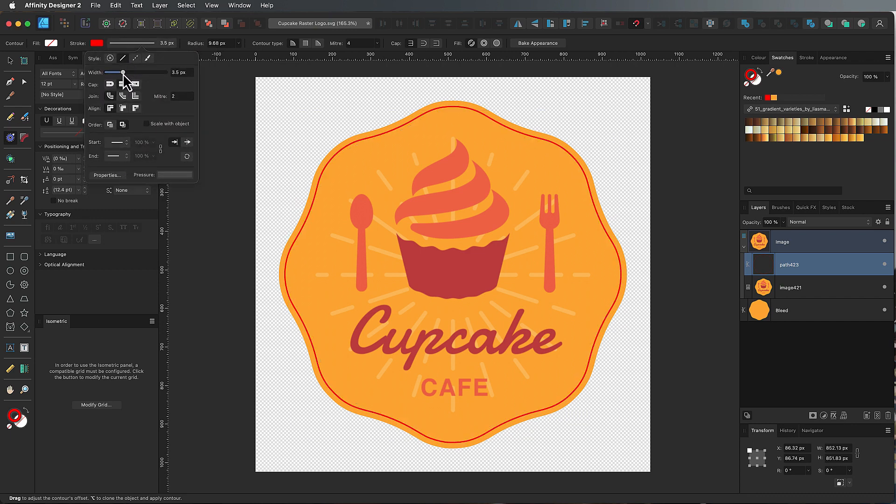
{"action": "left_click_drag", "start_coordinate": [122, 74], "coordinate": [120, 74]}
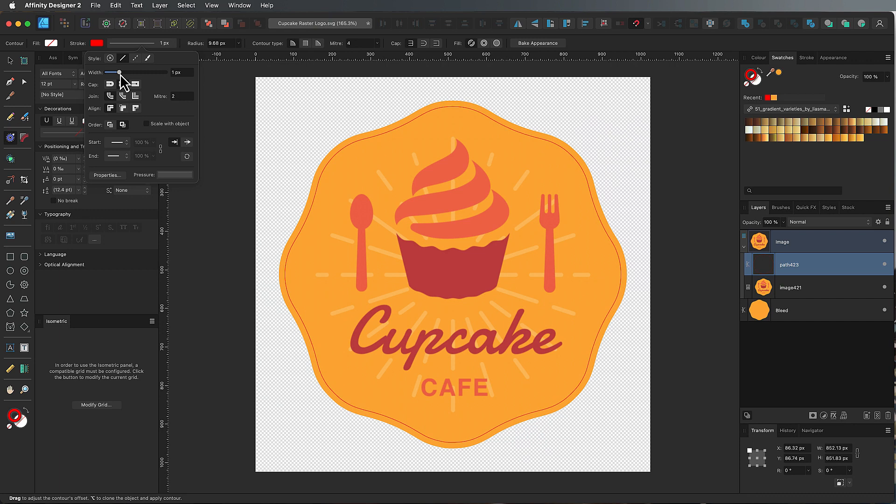
{"action": "left_click", "coordinate": [799, 344]}
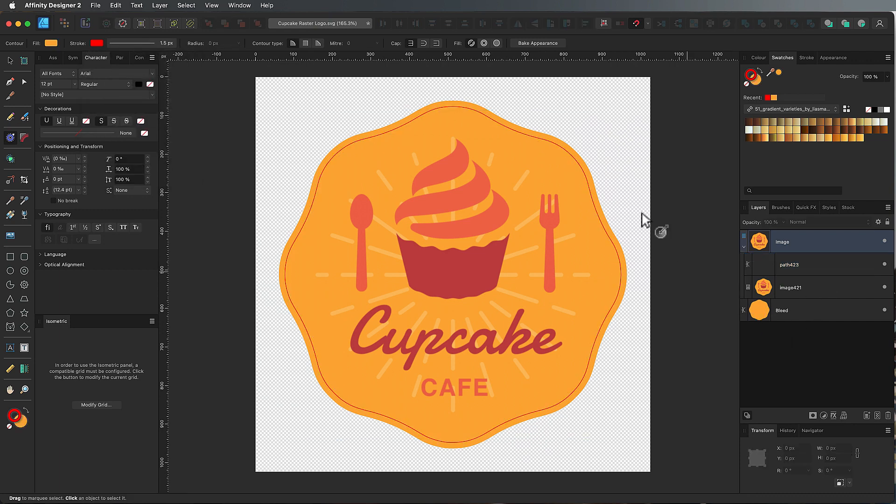